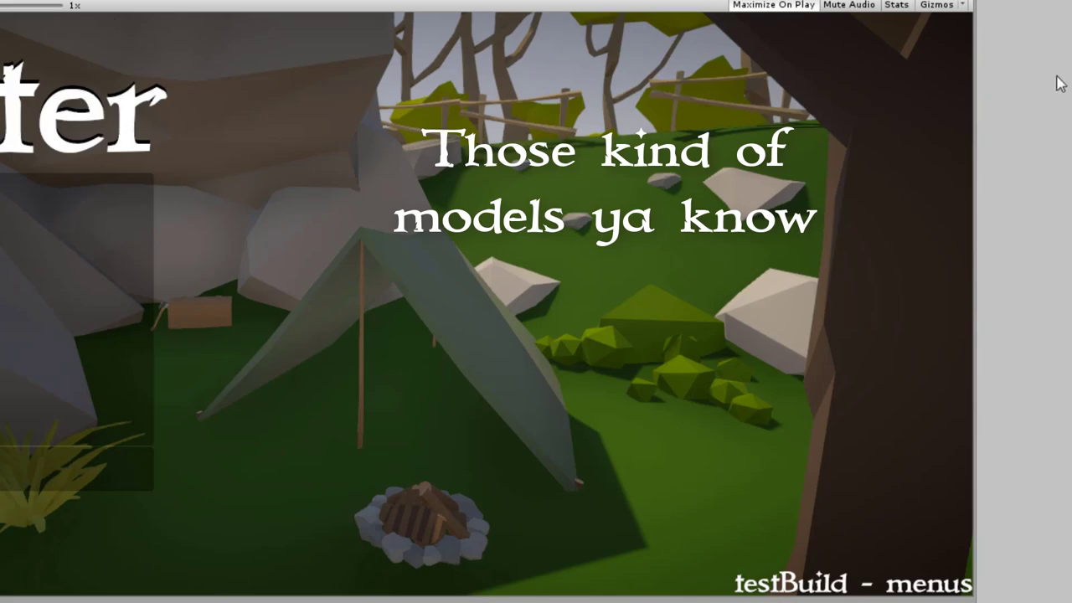
- Tick the Fader object's active checkbox so the game view fades to black
left_click(1021, 11)
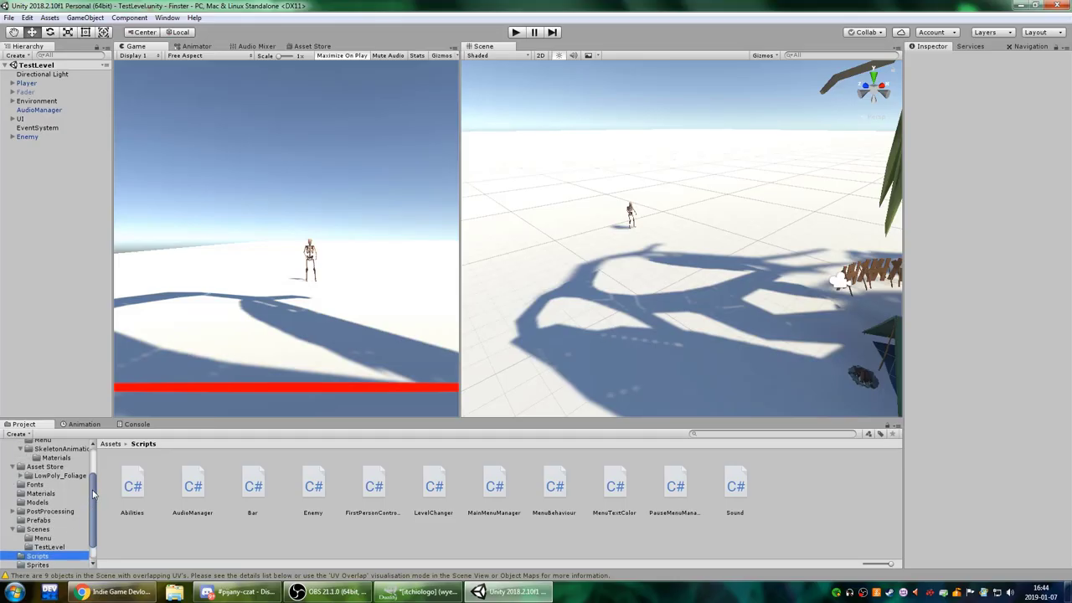
- Open the NewMenu scene from Assets > Scenes and enter play mode
left_click(41, 487)
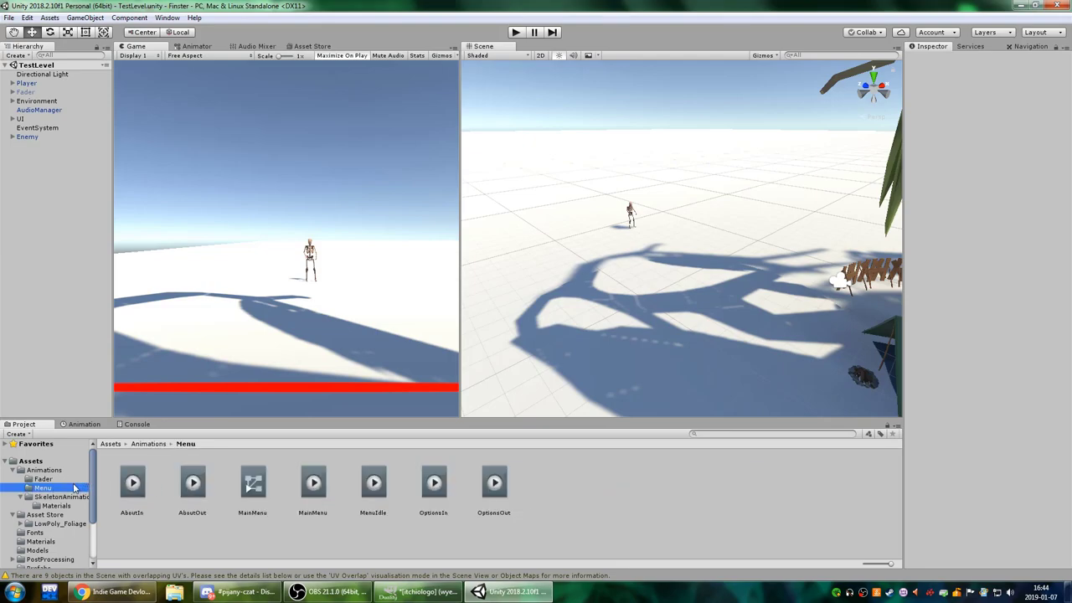
scroll(49, 545, "down", 3)
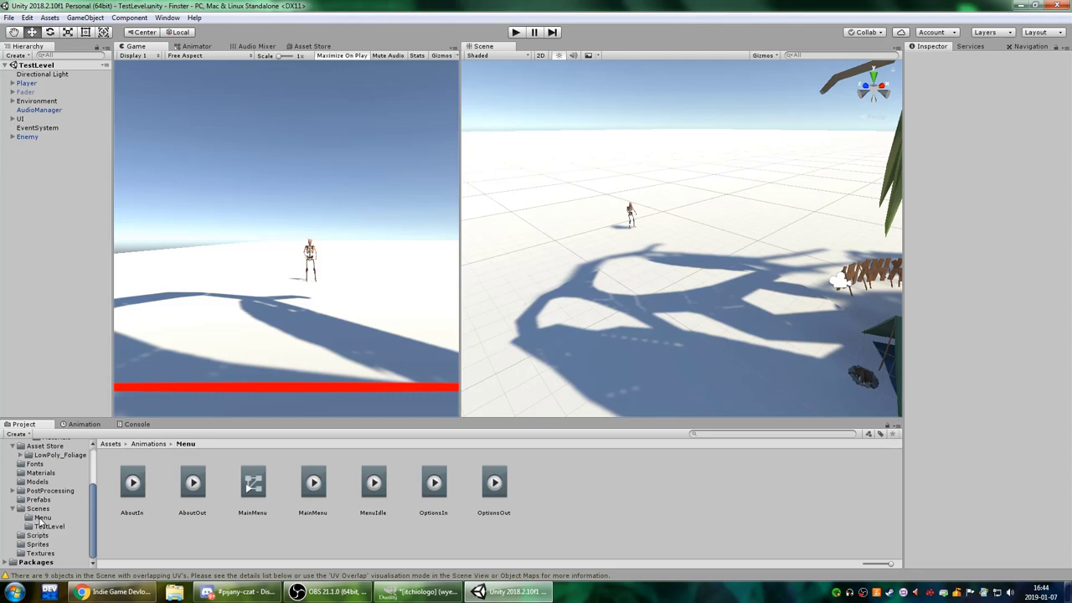
left_click(41, 518)
left_click(37, 511)
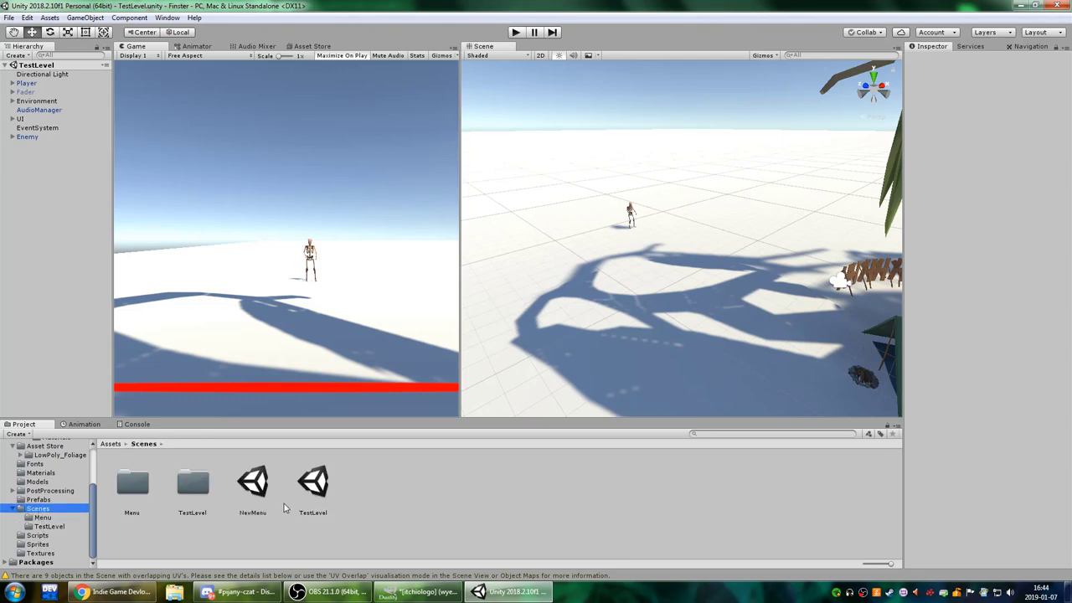
double_click(257, 490)
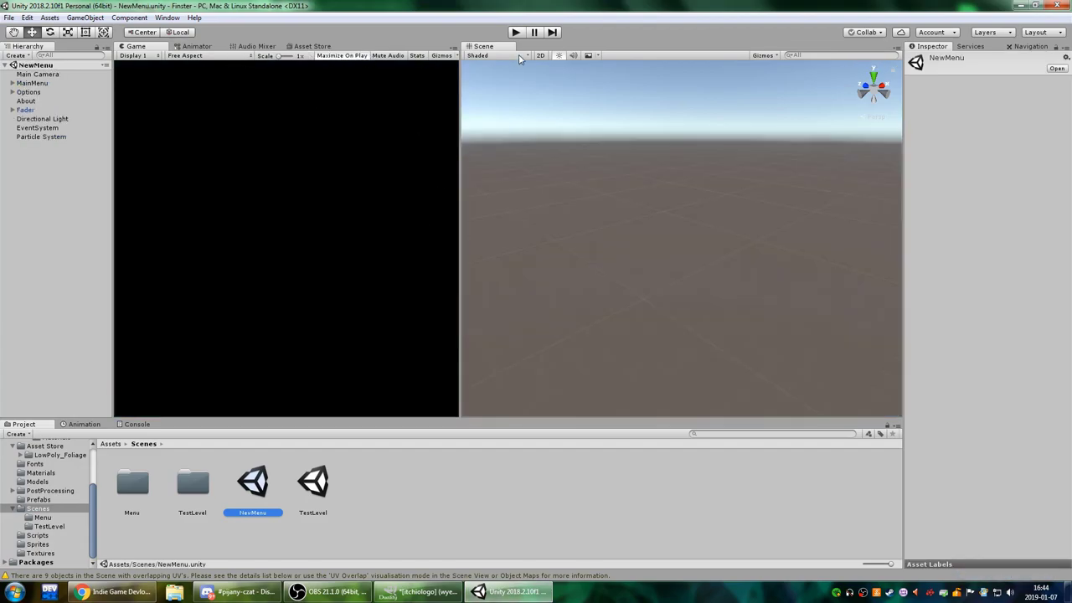
left_click(515, 33)
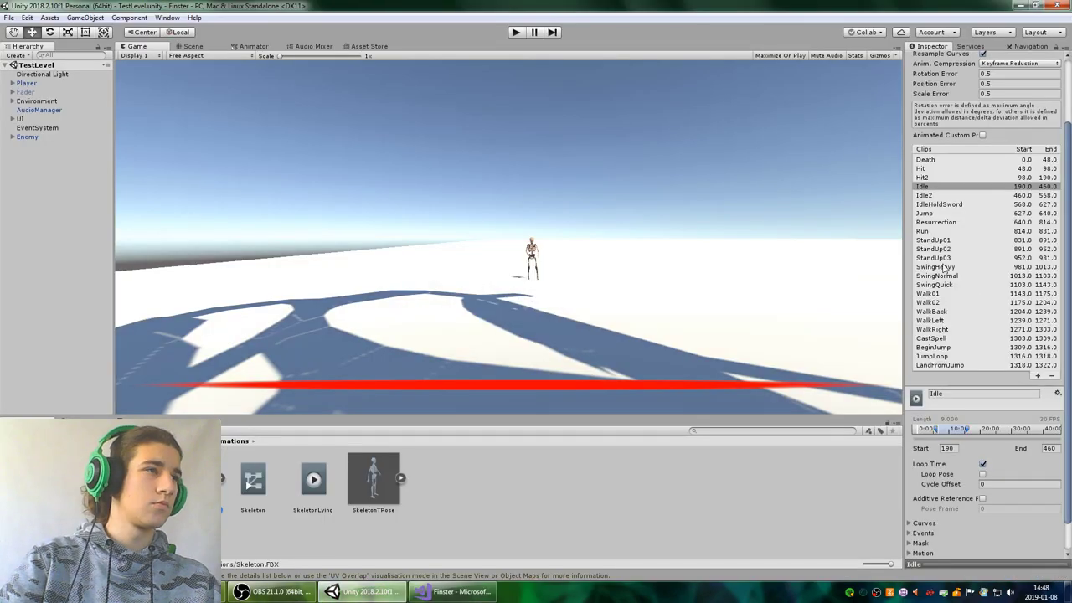
- Select the skeleton's Run clip and set its end frame to 831
scroll(952, 209, "down", 2)
scroll(954, 222, "up", 2)
left_click(954, 230)
scroll(902, 476, "down", 2)
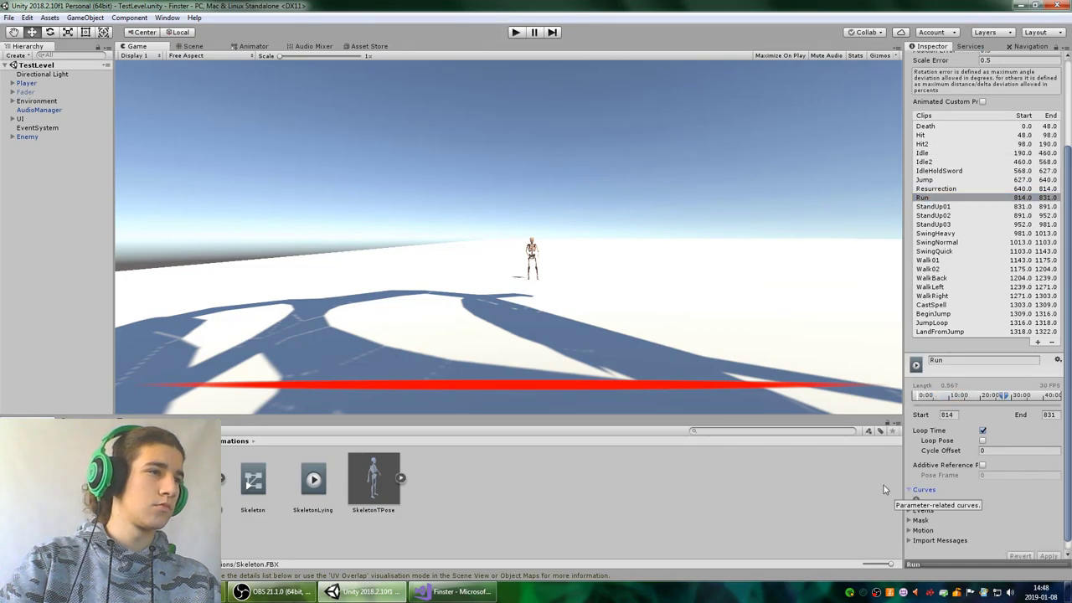
left_click(910, 500)
left_click(909, 500)
scroll(912, 494, "down", 1)
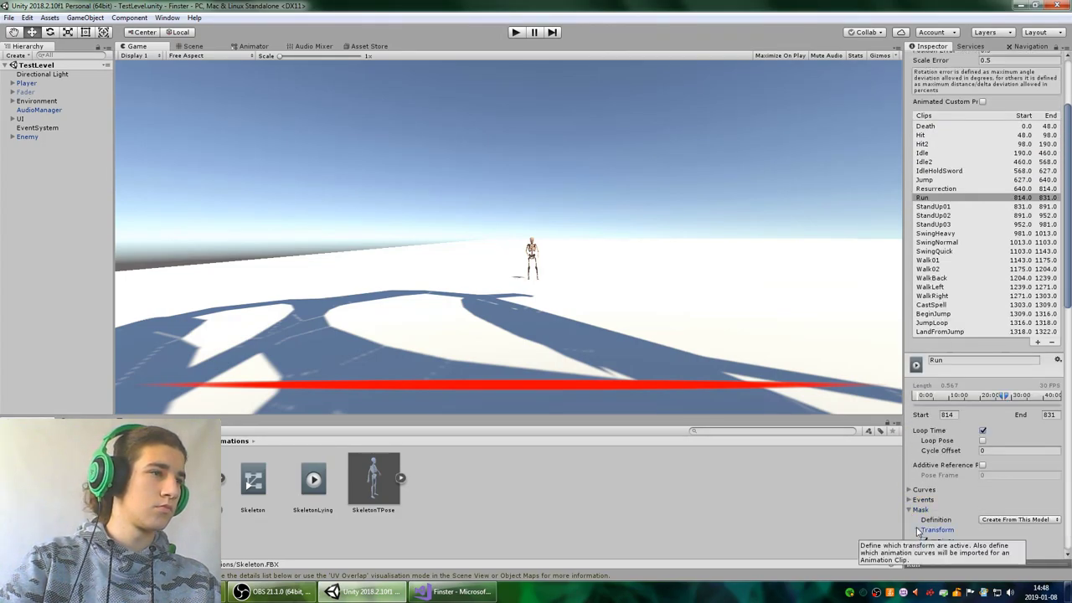
left_click(909, 489)
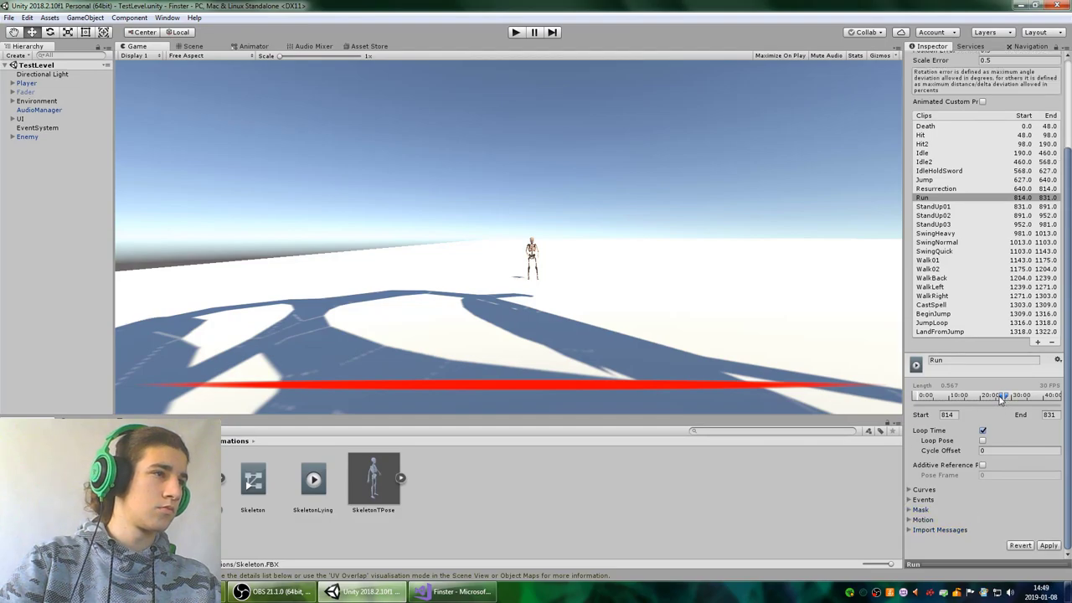
- Play-test the Run clip, discarding the pending import changes, then undo
key("ctrl+p")
left_click(562, 303)
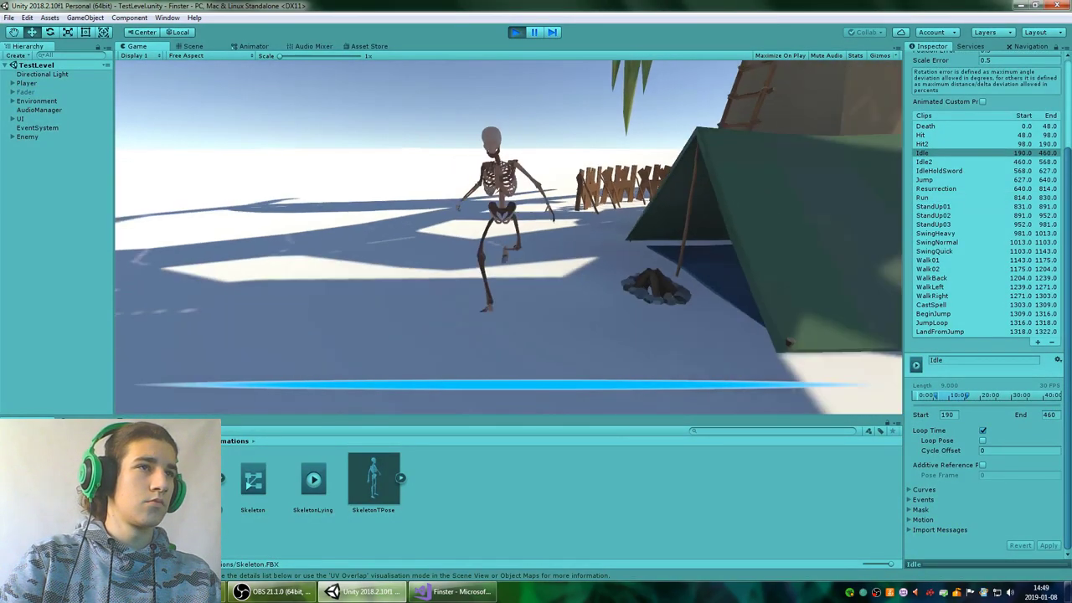
key("ctrl+p")
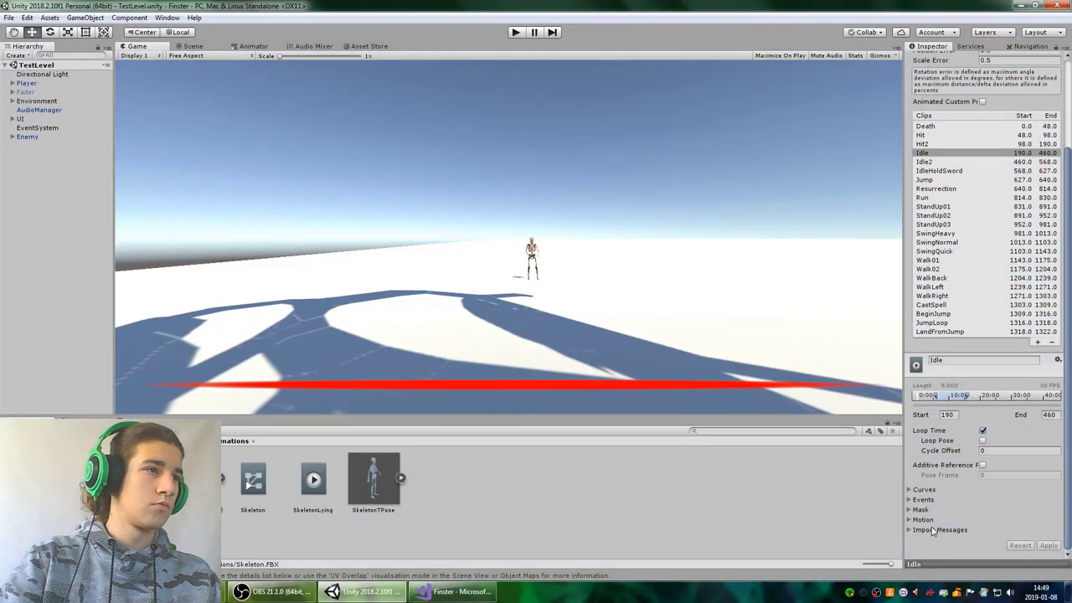
key("ctrl+z")
- Play-test again, applying the Run clip import settings, then stop play
key("ctrl+p")
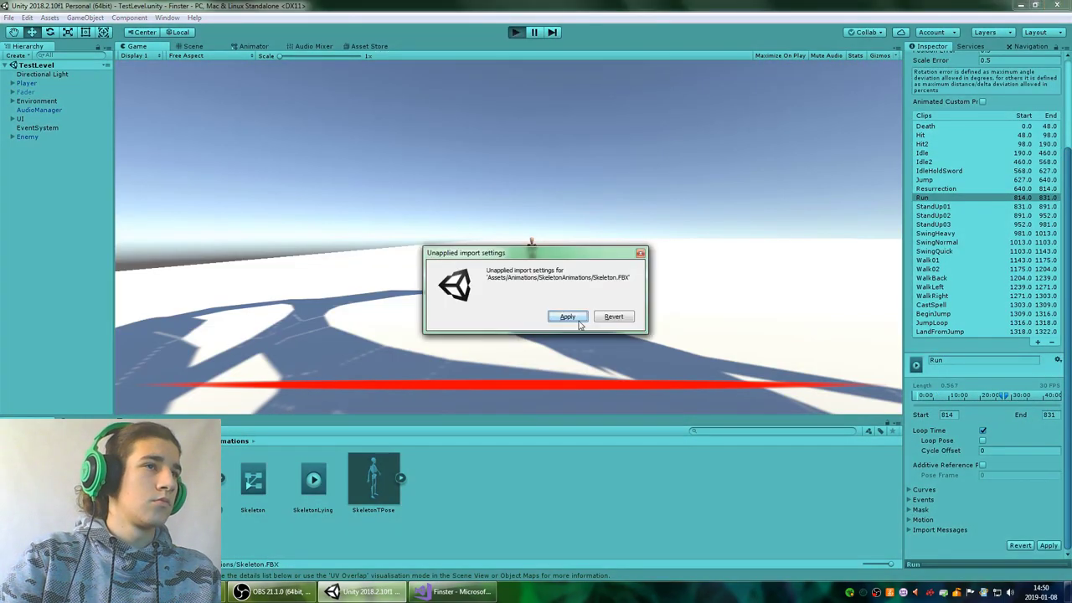
left_click(564, 316)
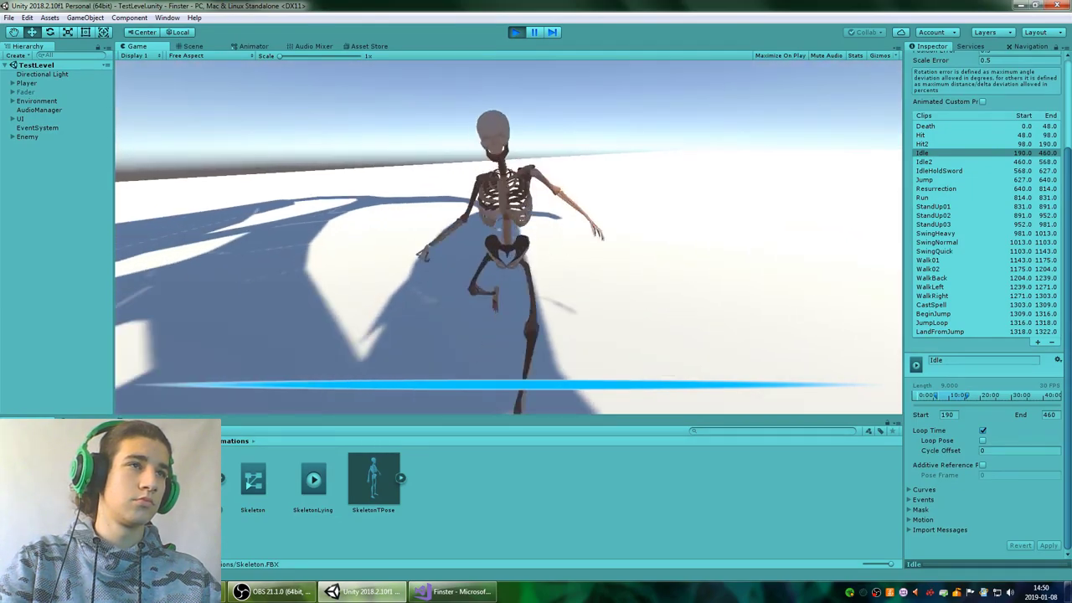
key("ctrl+p")
left_click(939, 198)
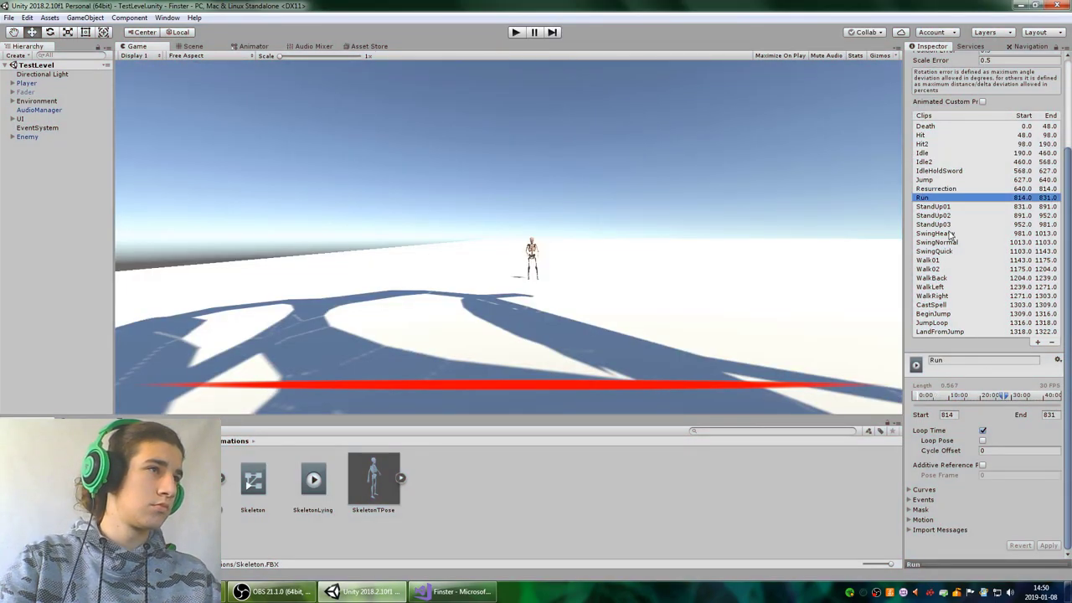
- Assign the Walk01 clip to the animator's Run state and rename it Walk
double_click(252, 479)
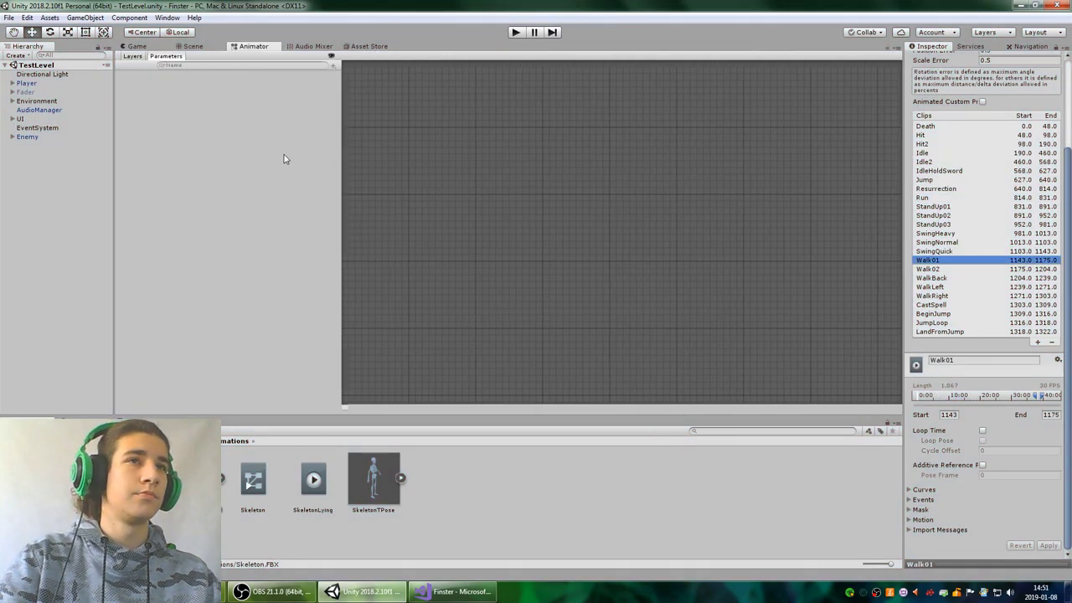
left_click(817, 268)
left_click(1017, 83)
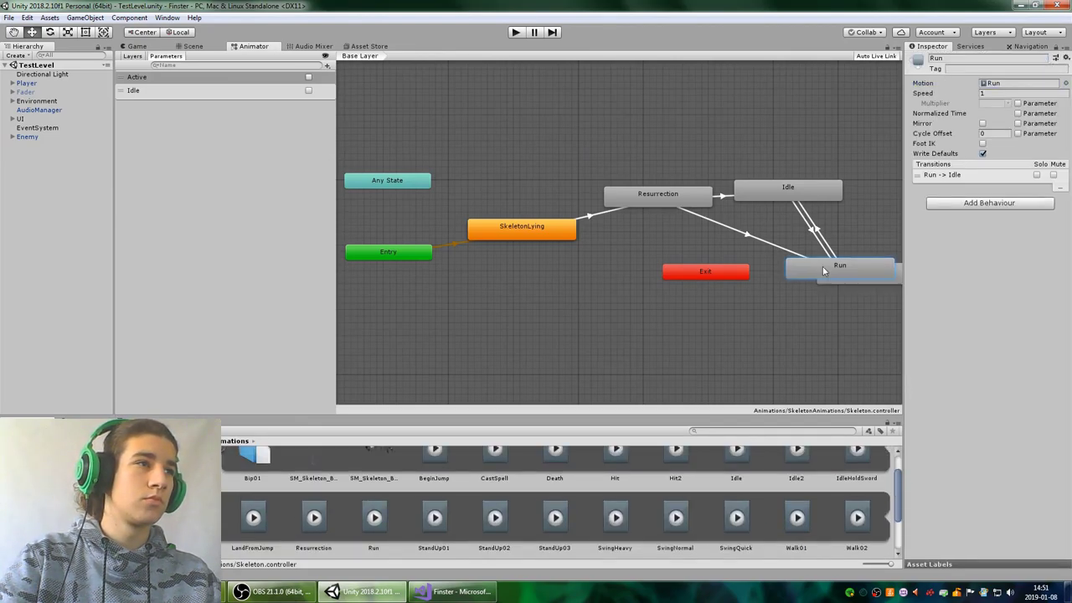
left_click_drag(796, 517, 1017, 83)
double_click(957, 58)
type("Walk")
key("Return")
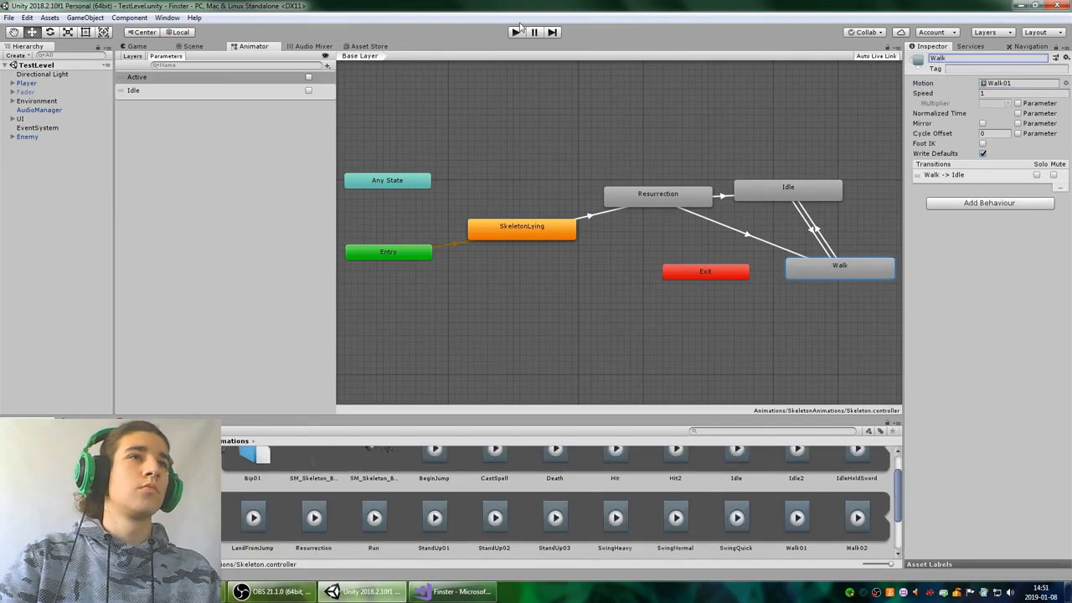
- Play-test the walk, then set Walk01 to loop and apply the import change
left_click(515, 32)
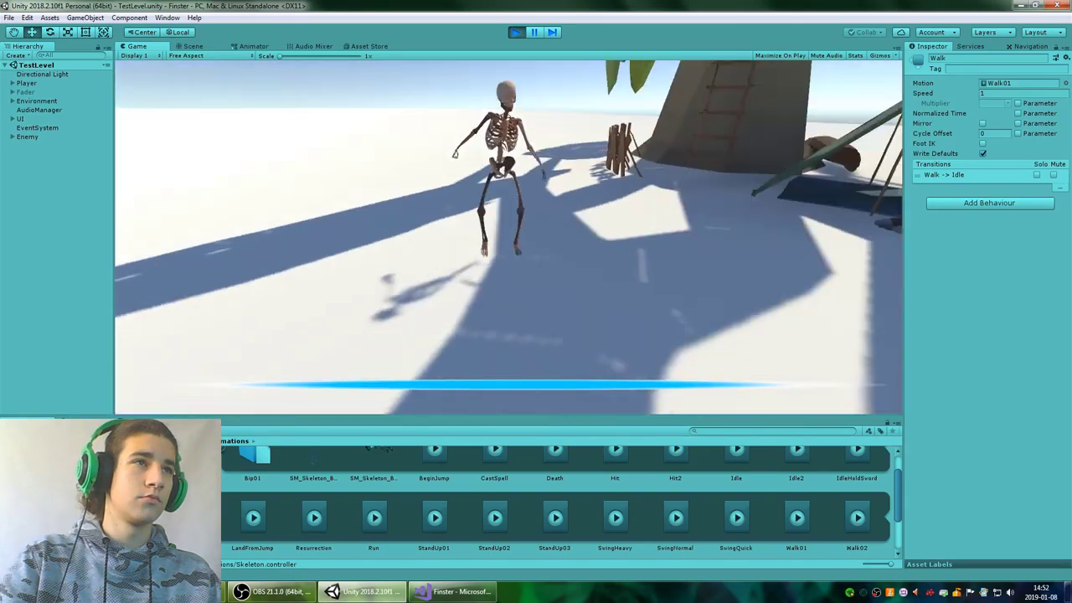
left_click(515, 32)
left_click(927, 372)
scroll(979, 335, "down", 3)
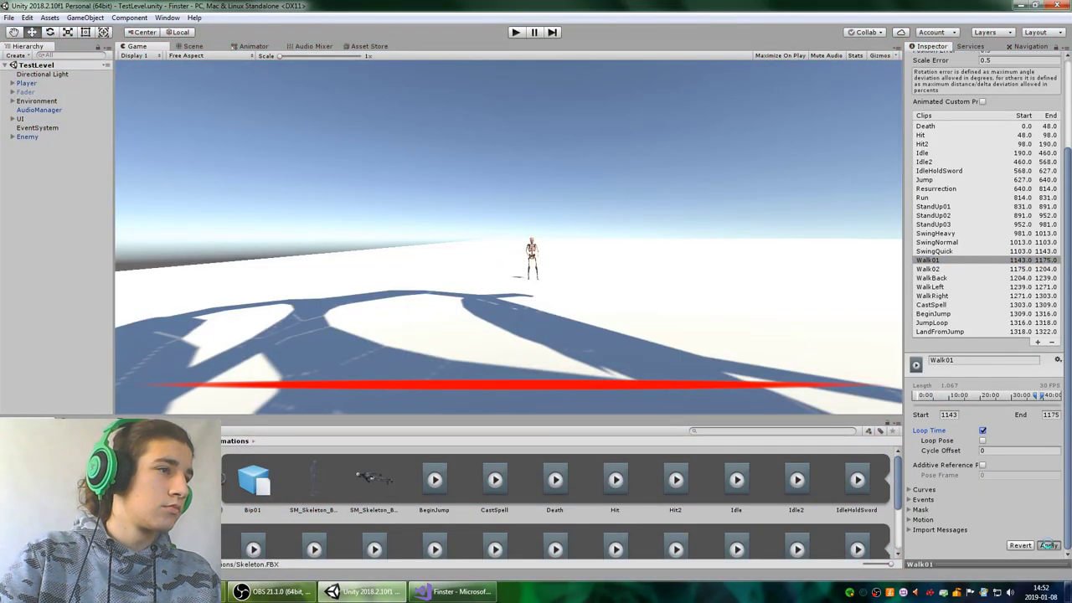
left_click(515, 32)
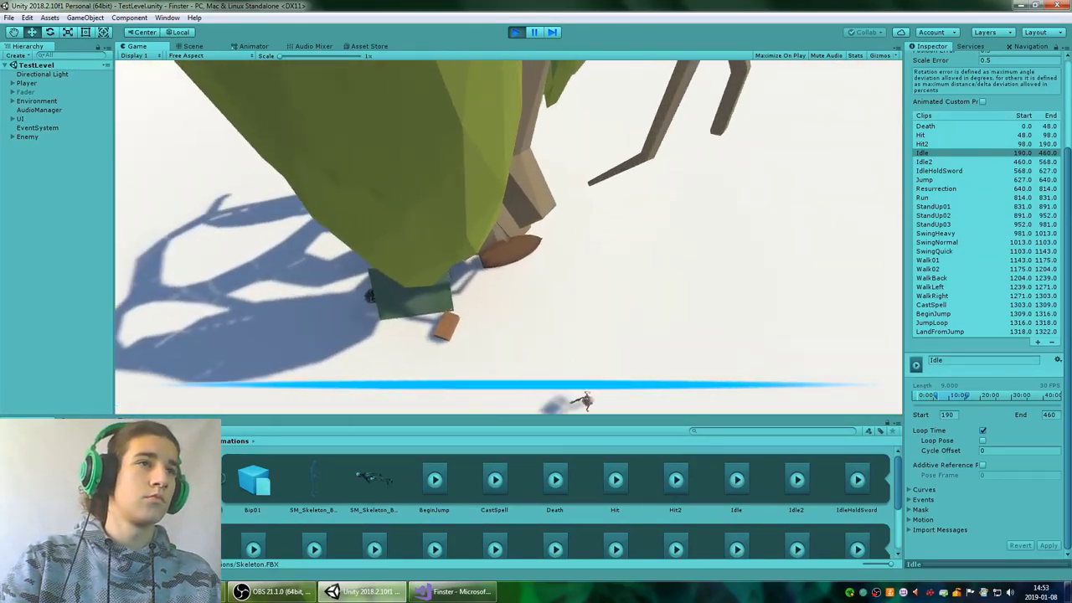
- Select the Enemy object and play-test the skeleton enemy again
key("ctrl+p")
left_click(27, 136)
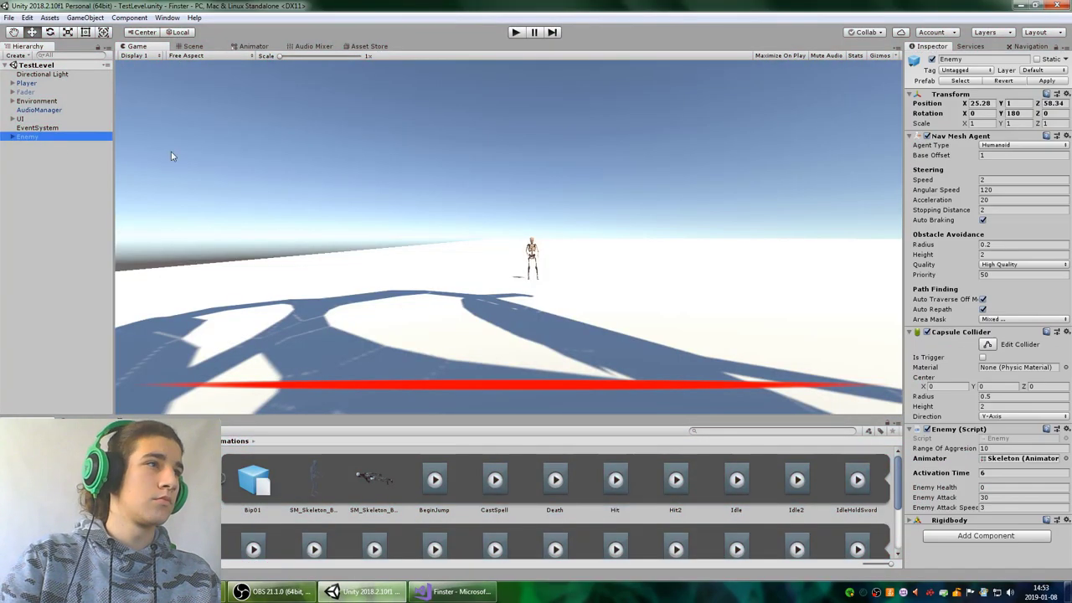
left_click(515, 32)
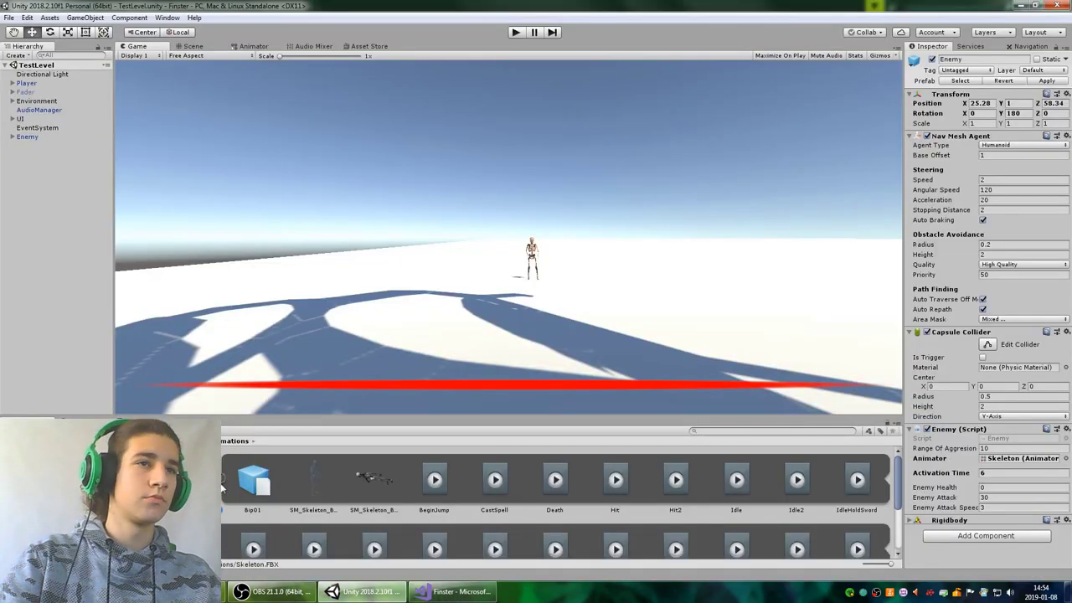
left_click(516, 33)
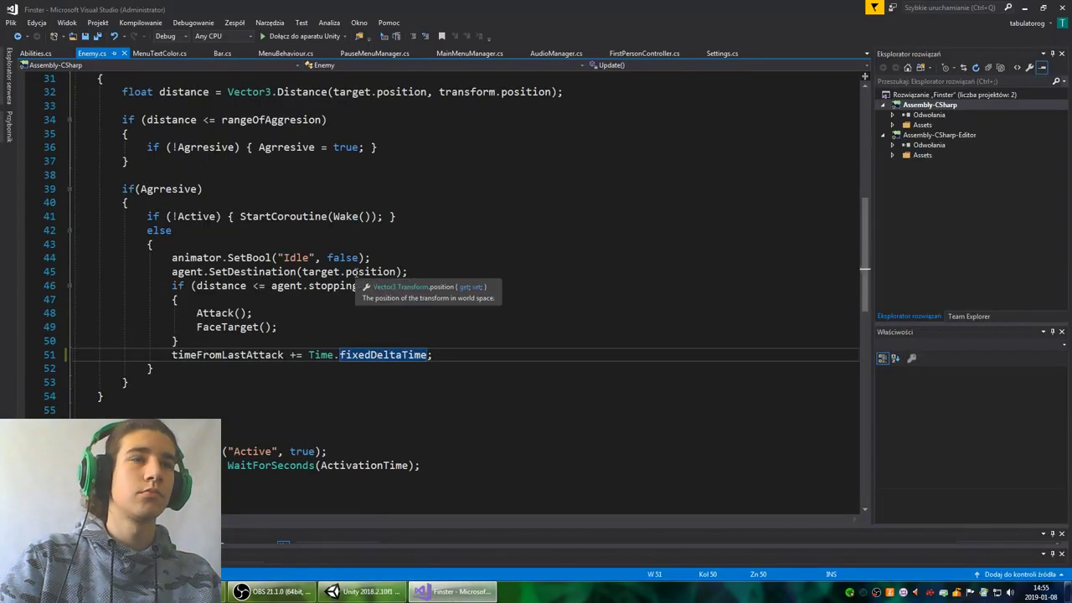
- Review the aggression and activation logic in Enemy's Update method
scroll(427, 286, "up", 1)
scroll(428, 286, "up", 6)
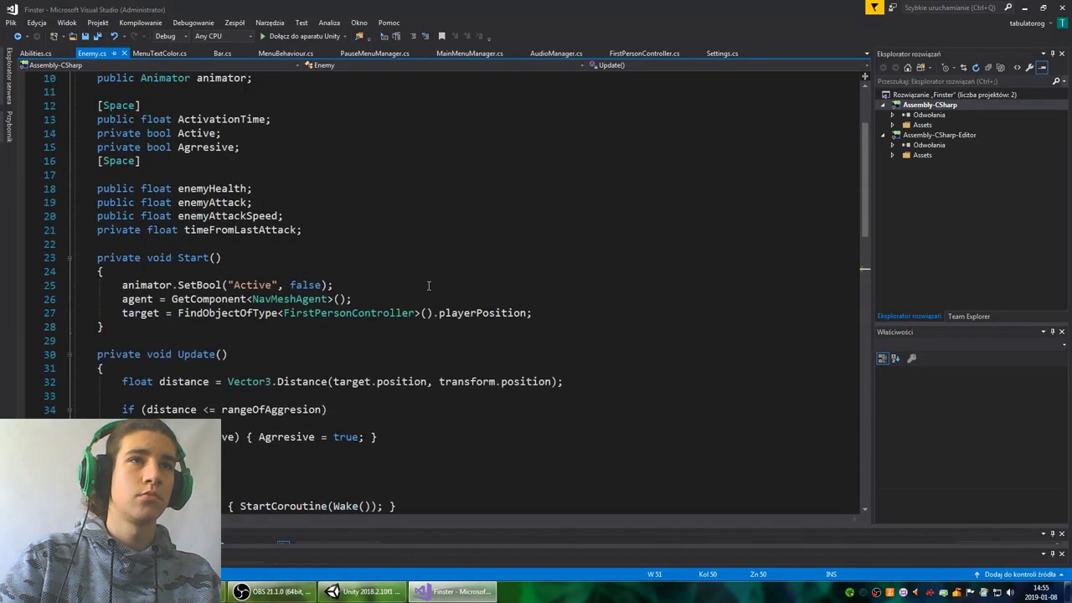
scroll(238, 335, "down", 5)
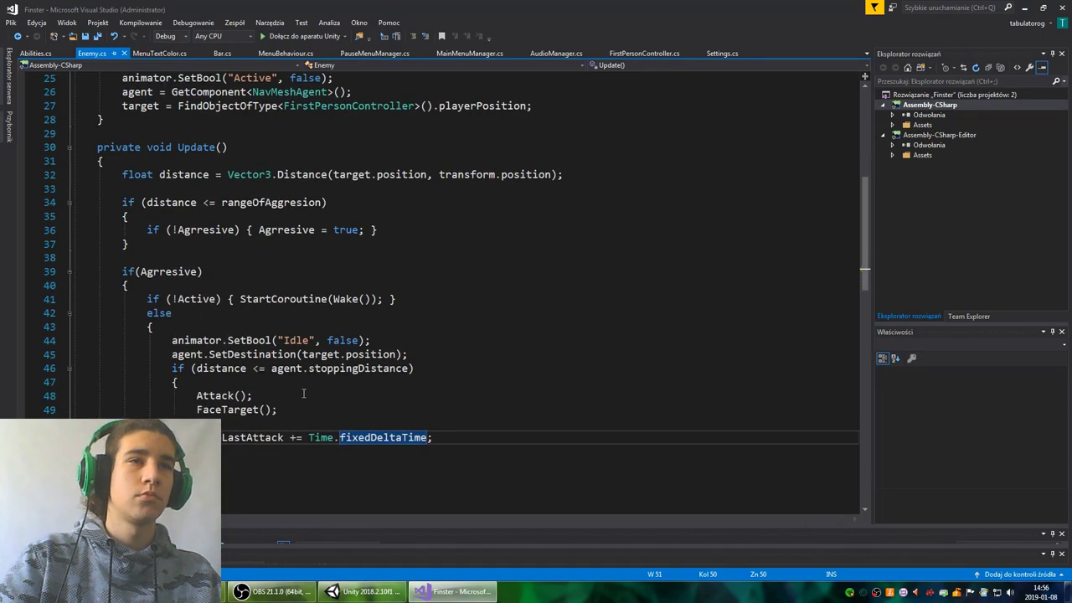
left_click_drag(444, 437, 502, 189)
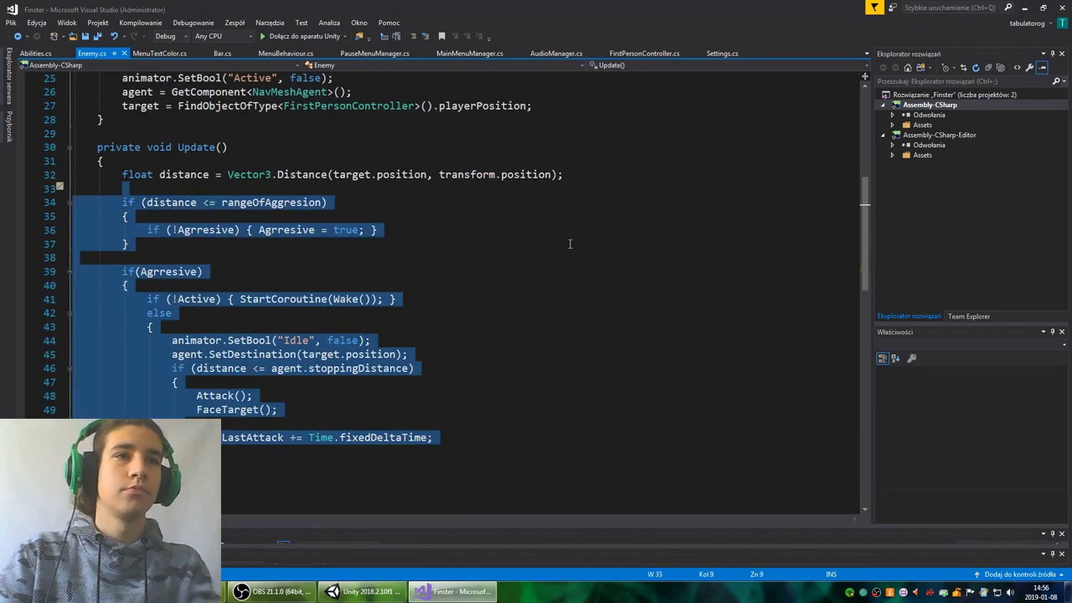
left_click(569, 243)
scroll(570, 244, "down", 4)
- Change IEnumerator Wake() to public void StandUp() and call StandUp() directly on line 41
double_click(125, 340)
key("BackSpace")
type("public ")
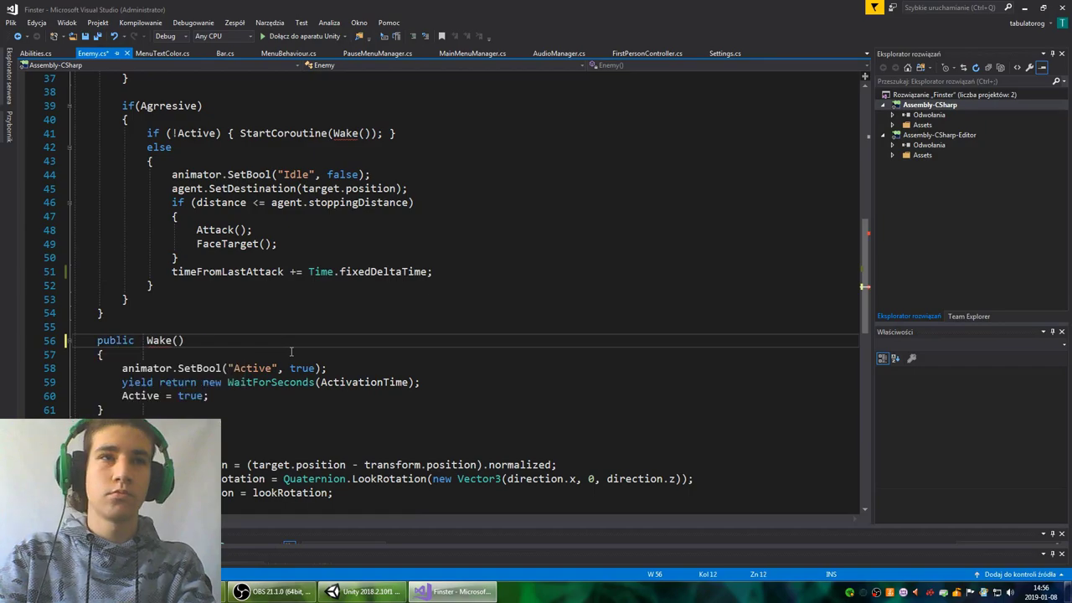
type("void")
left_click_drag(240, 133, 383, 133)
type("Wake();")
left_click(237, 383)
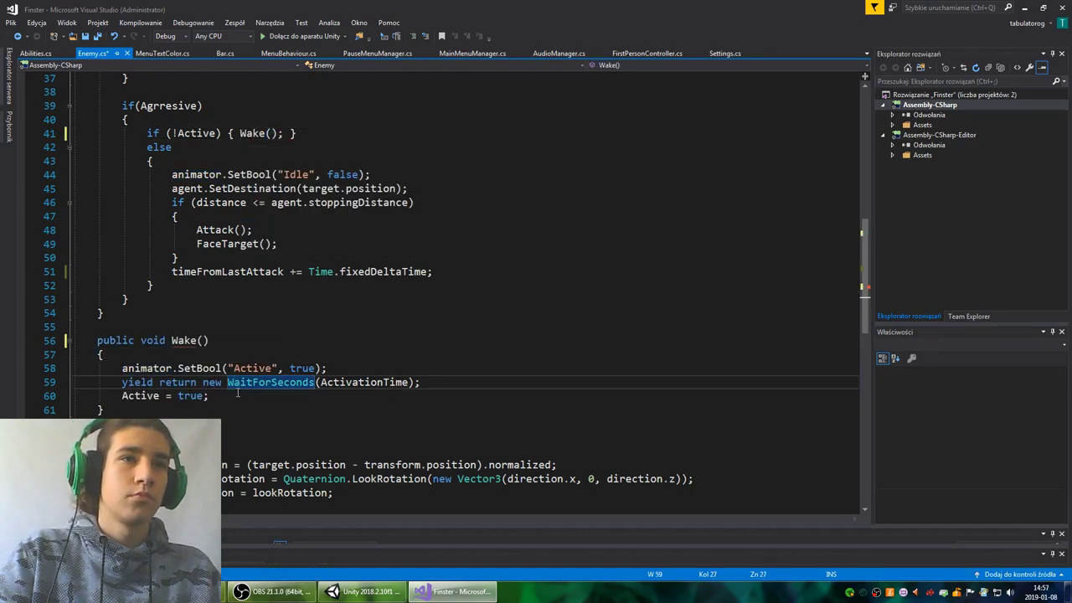
double_click(185, 340)
type("StandUp")
double_click(251, 133)
type("Sta")
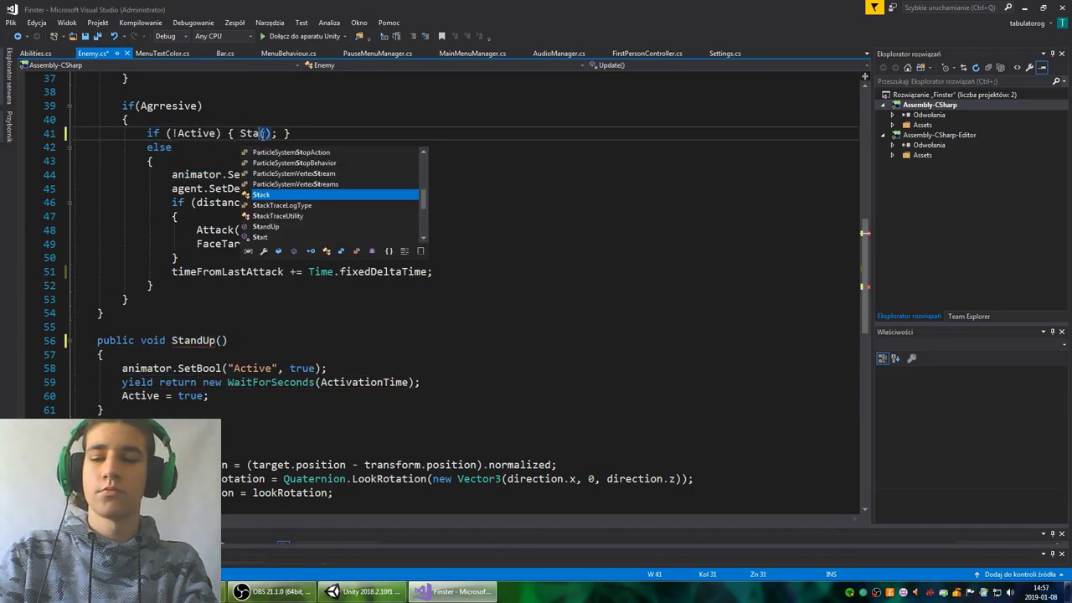
type("ndUp")
left_click(228, 340)
- Delete the WaitForSeconds delay line from StandUp
scroll(316, 257, "up", 2)
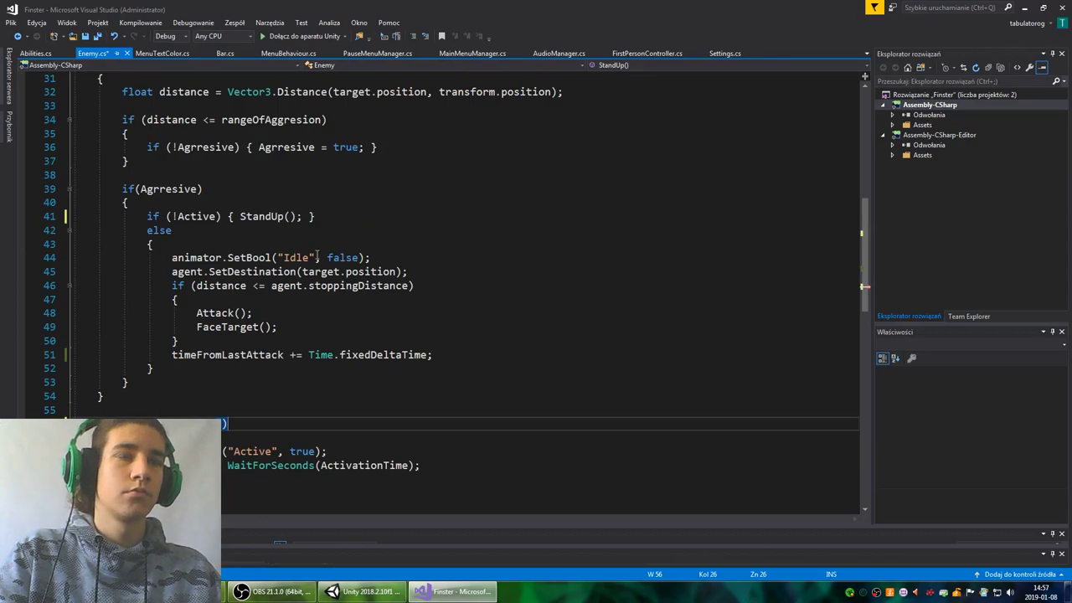
key("Down")
key("Down")
key("Down")
key("End")
key("shift+Home")
key("BackSpace")
key("BackSpace")
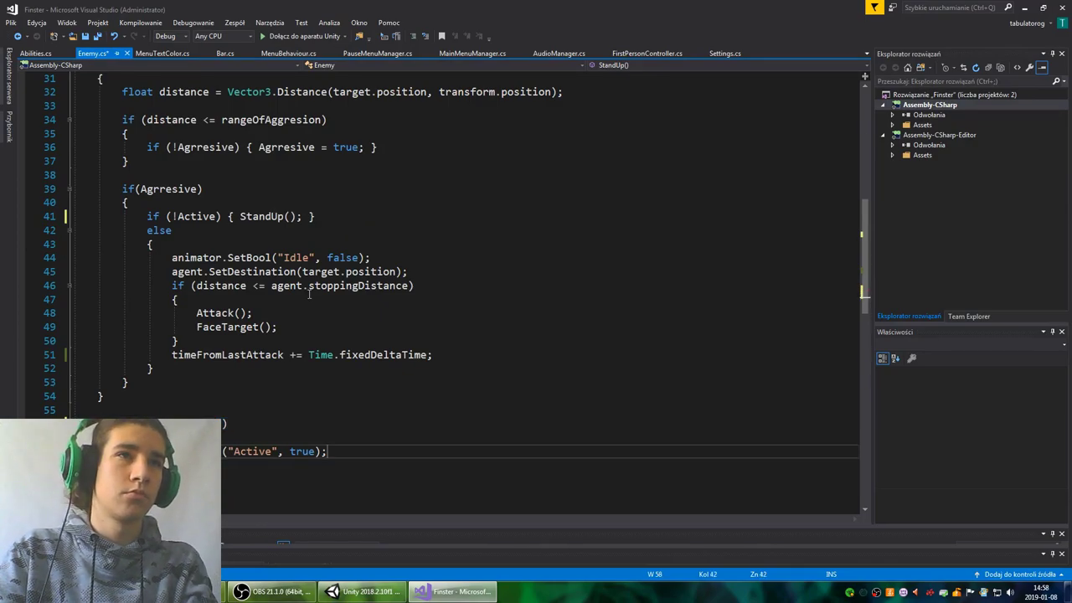
- Remove the Active, Agrresive and ActivationTime fields and the leftover activation code
scroll(309, 292, "up", 10)
left_click_drag(226, 229, 205, 161)
key("BackSpace")
scroll(205, 161, "down", 6)
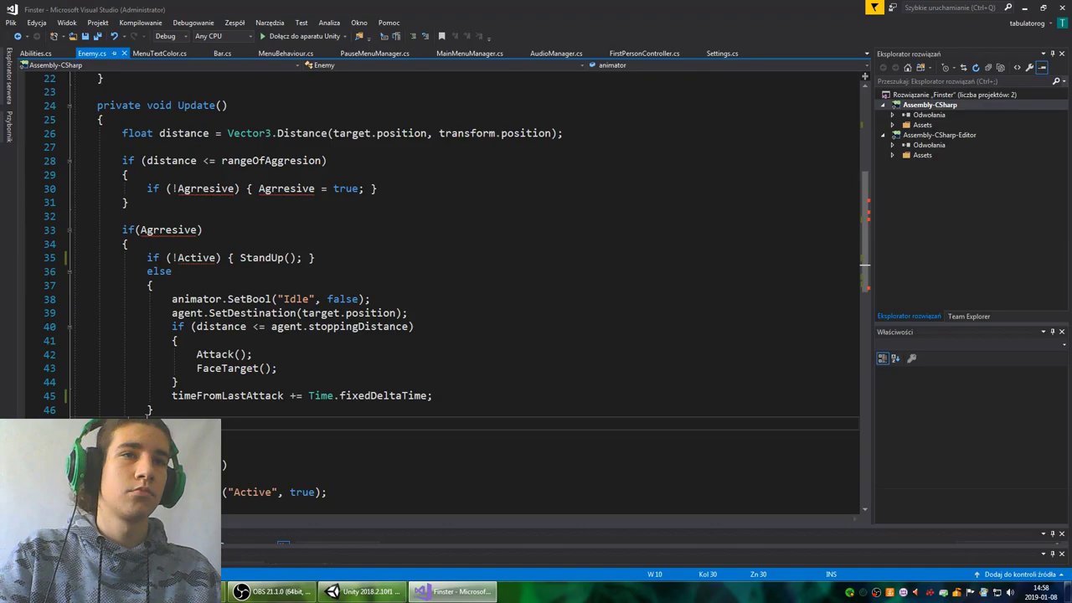
key("BackSpace")
key("shift+Home")
key("BackSpace")
- Alt+Tab from Visual Studio back to the Unity editor
key("alt+Tab")
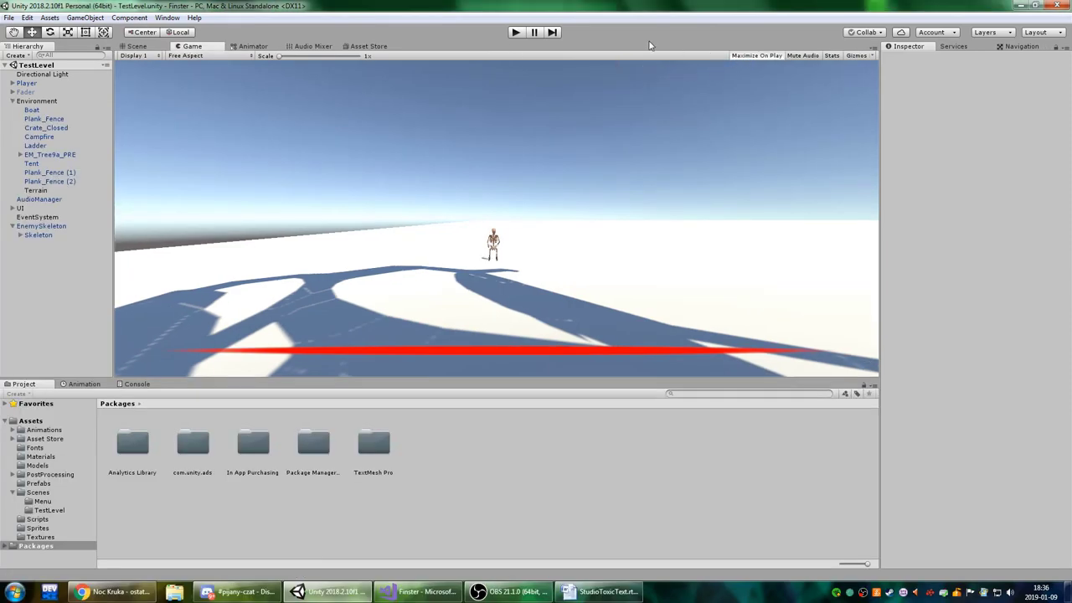
- Play the level, moving with D, S, W and S while the skeleton follows and attacks
left_click(514, 32)
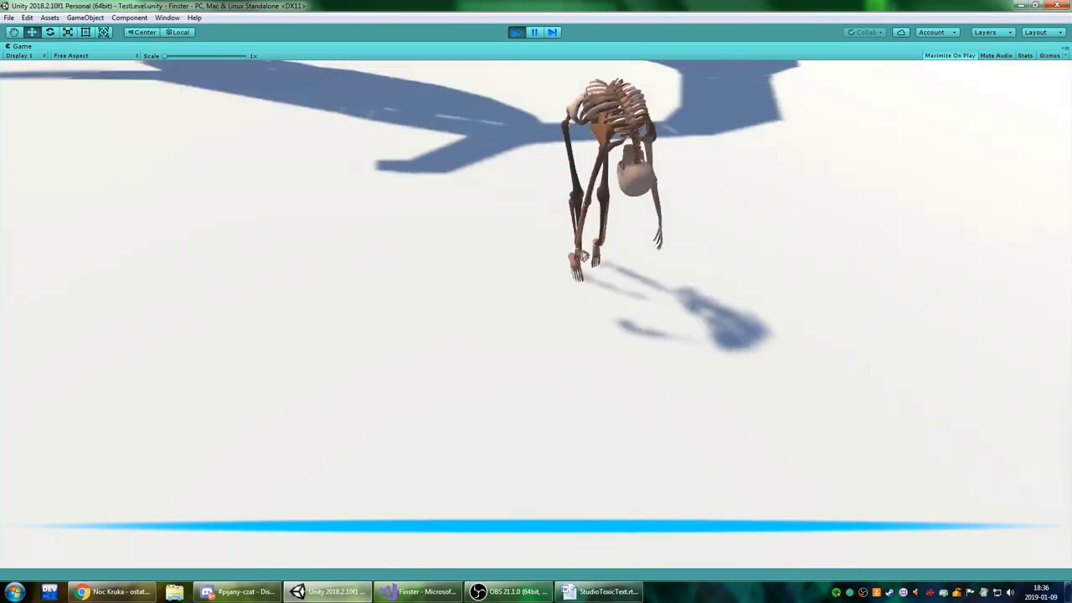
key("d")
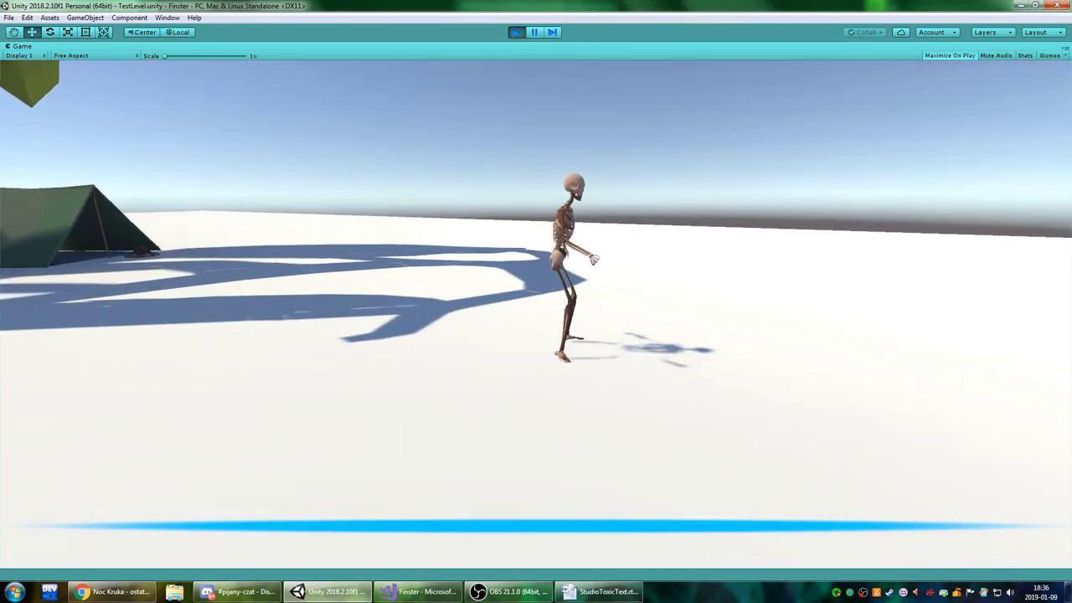
key("s")
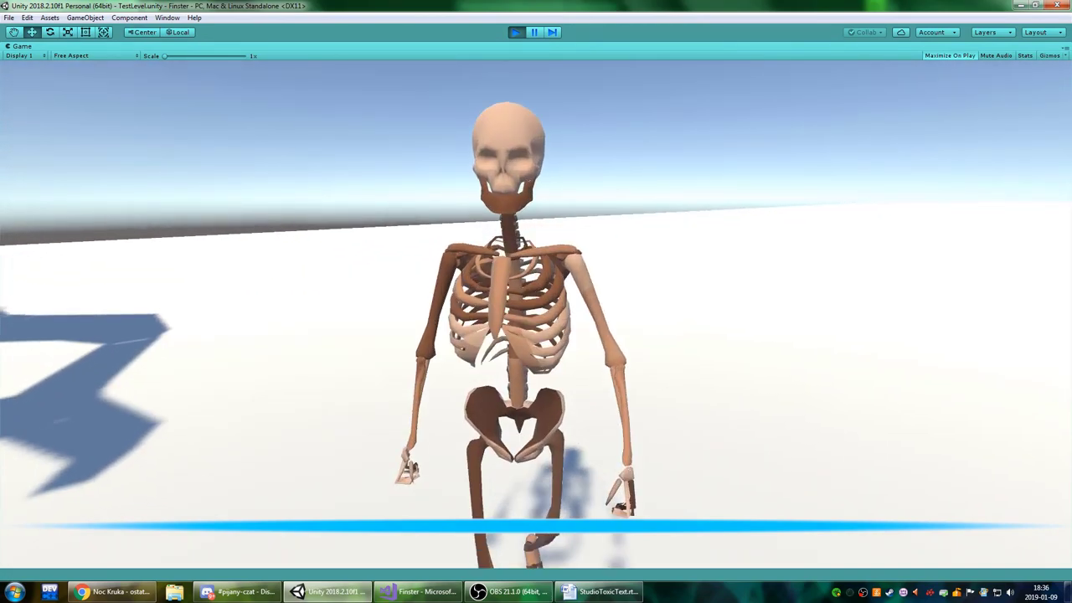
key("w")
key("s")
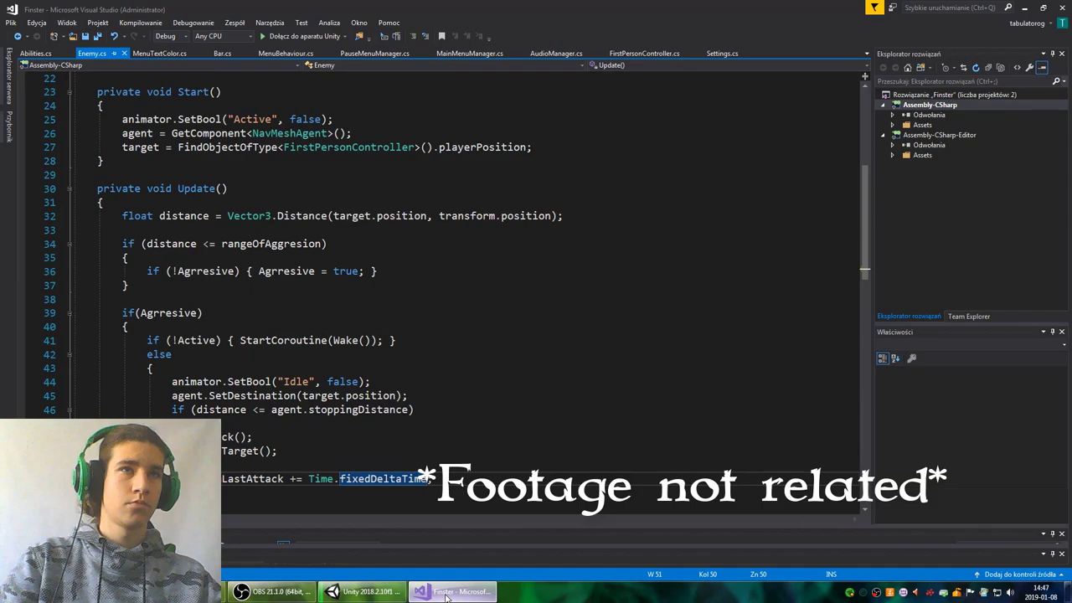
- Switch to the Unity editor using its taskbar button
left_click(362, 591)
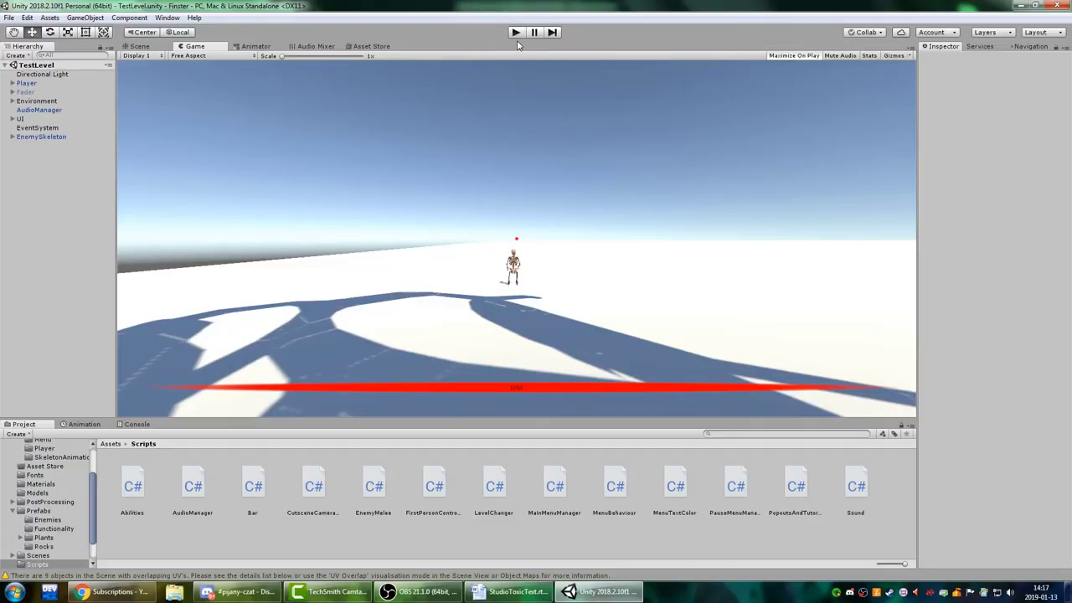
- Play the level in a maximized Game view and attack the approaching skeleton
left_click(515, 31)
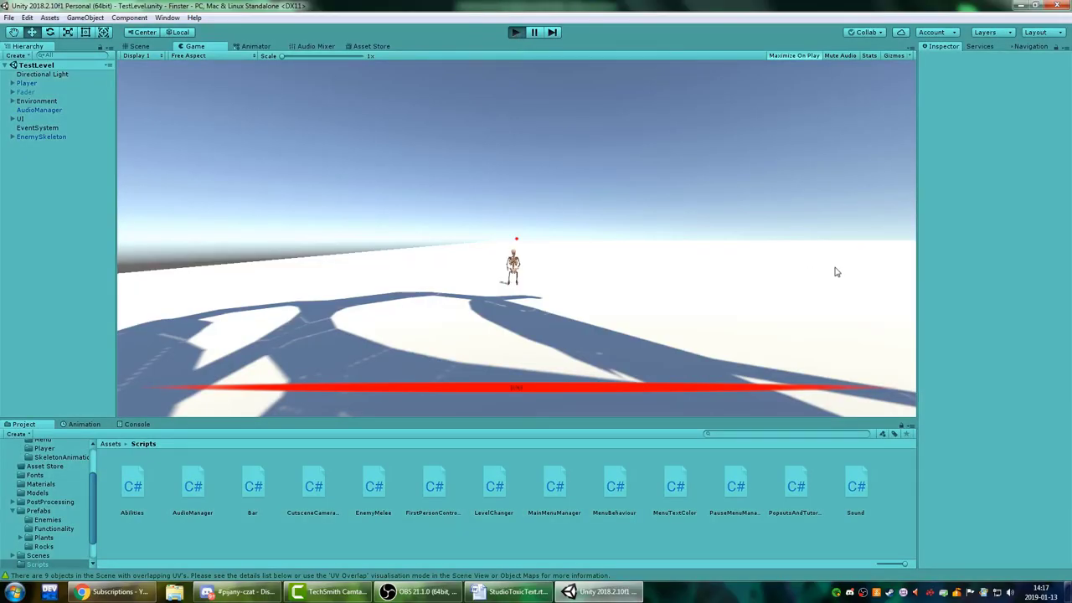
key("shift+space")
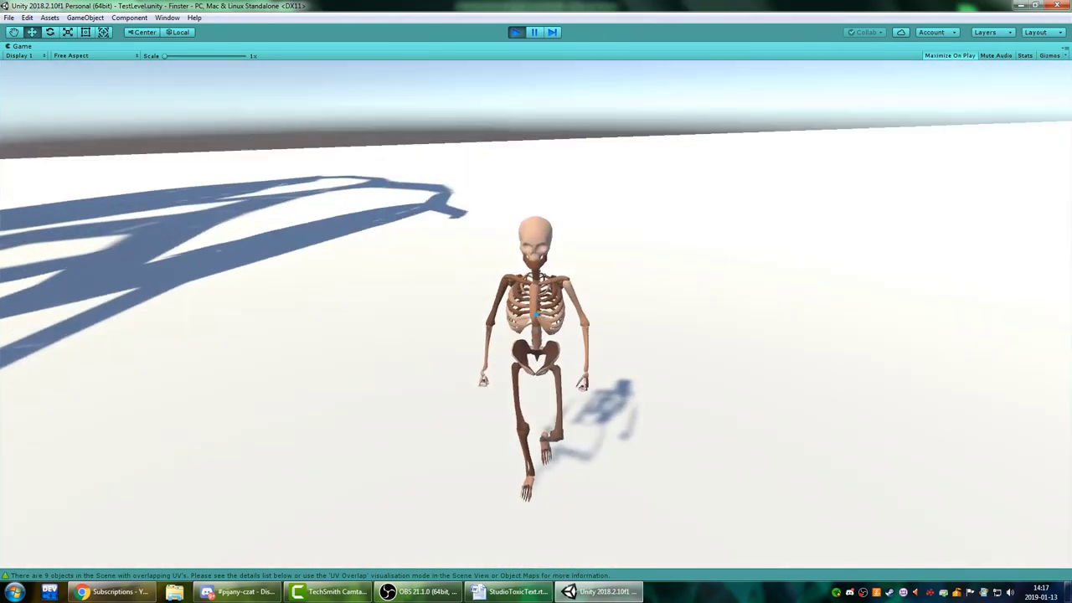
left_click(536, 314)
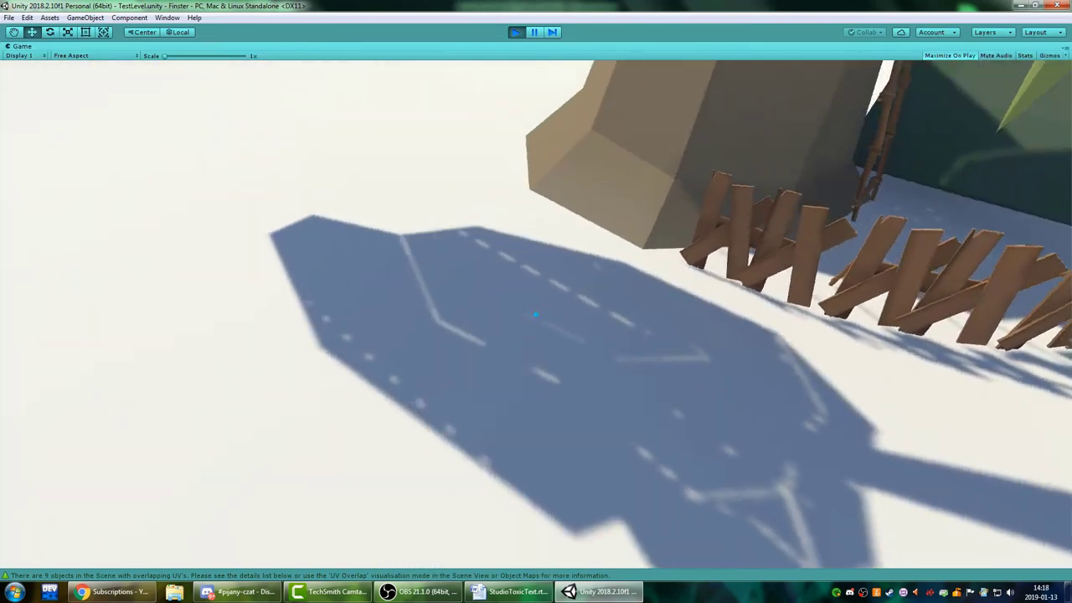